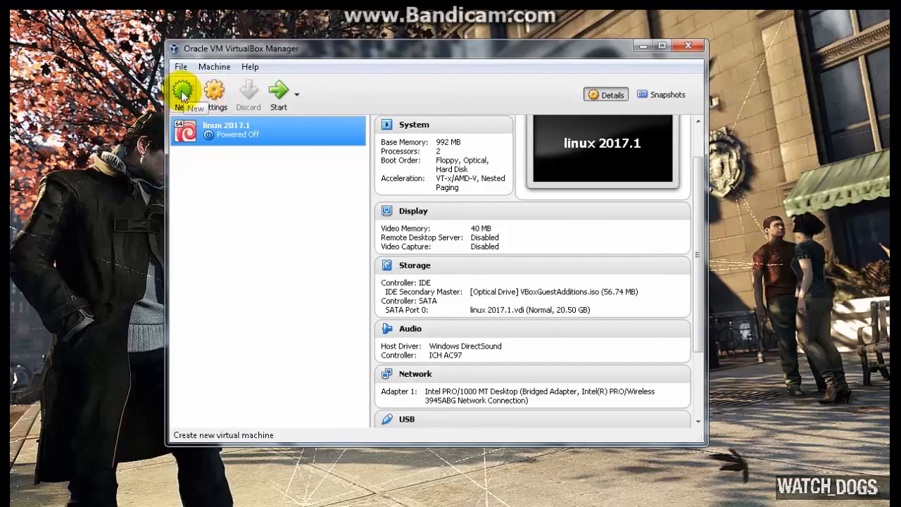
Step: Create a new 64-bit Linux virtual machine named "linux" with 1024 MB of memory and a new virtual hard disk
{"action": "left_click", "coordinate": [182, 92]}
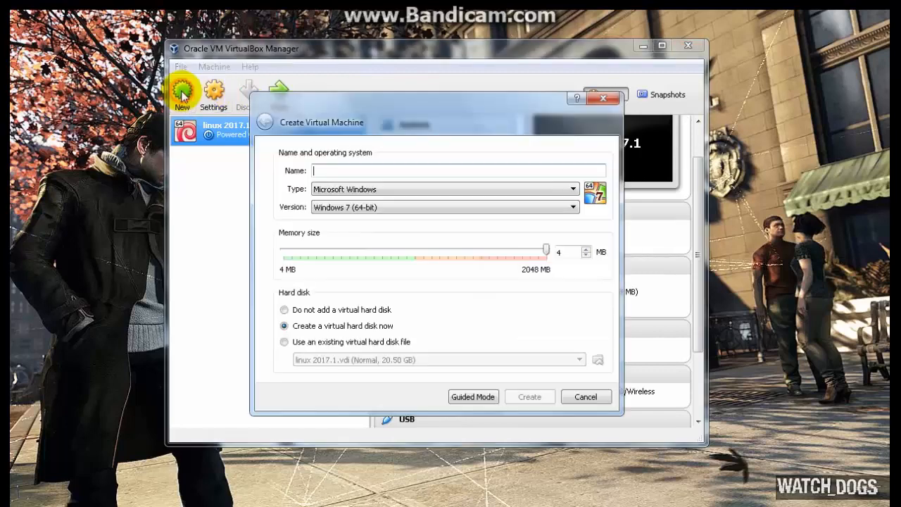
{"action": "left_click", "coordinate": [385, 170]}
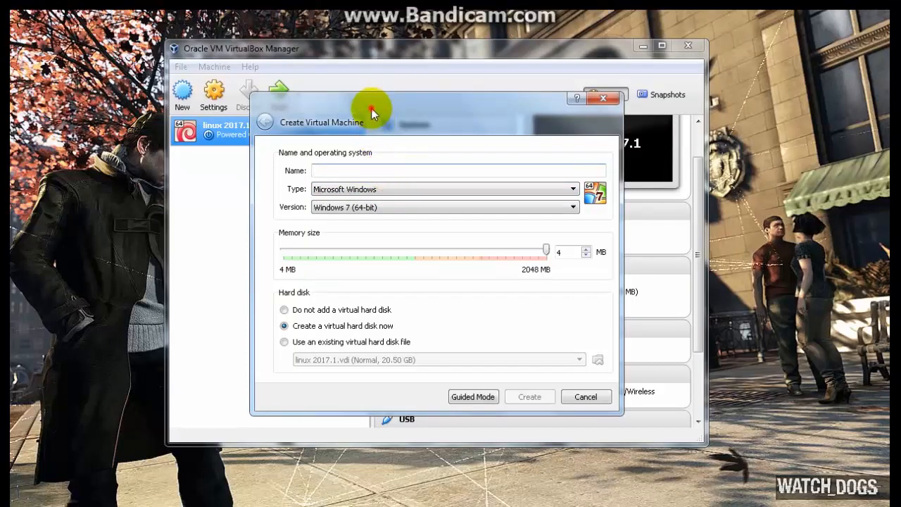
{"action": "left_click_drag", "start_coordinate": [372, 108], "coordinate": [395, 114]}
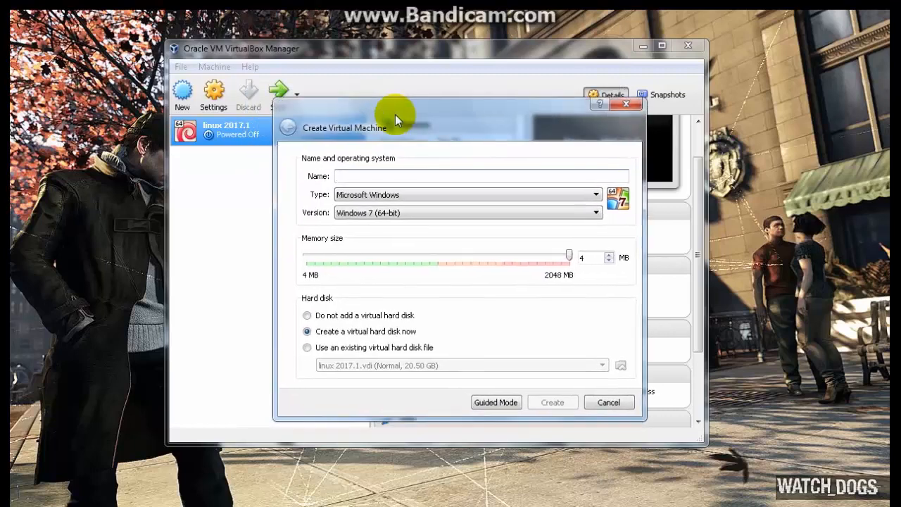
{"action": "type", "text": "linux"}
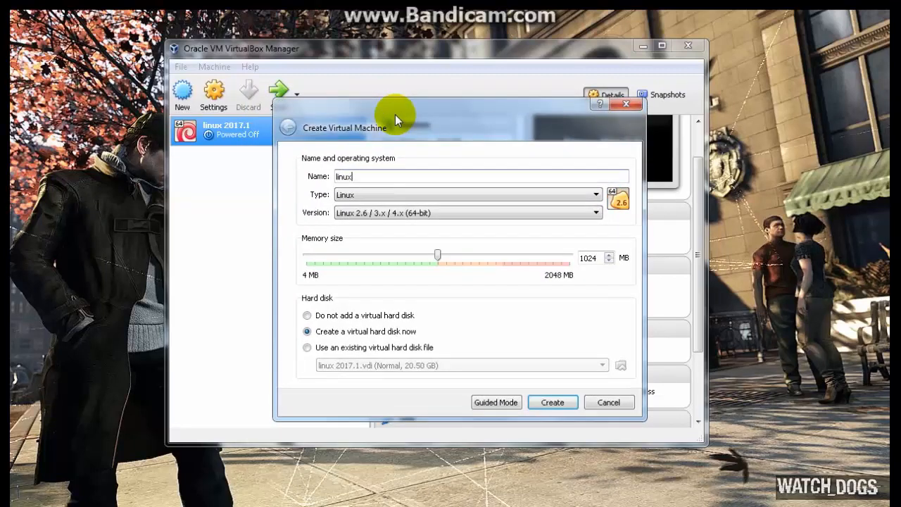
{"action": "left_click", "coordinate": [553, 401]}
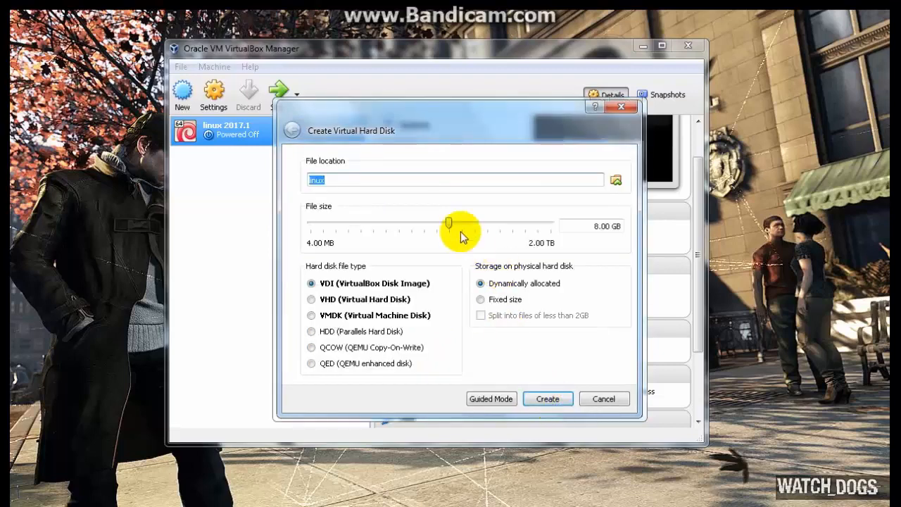
Step: Set the virtual hard disk size to 11.64 GB and create it as a dynamically allocated VDI
{"action": "left_click", "coordinate": [452, 222]}
{"action": "mouse_move", "coordinate": [452, 222]}
{"action": "left_mouse_down"}
{"action": "mouse_move", "coordinate": [467, 228]}
{"action": "mouse_move", "coordinate": [459, 222]}
{"action": "left_mouse_up"}
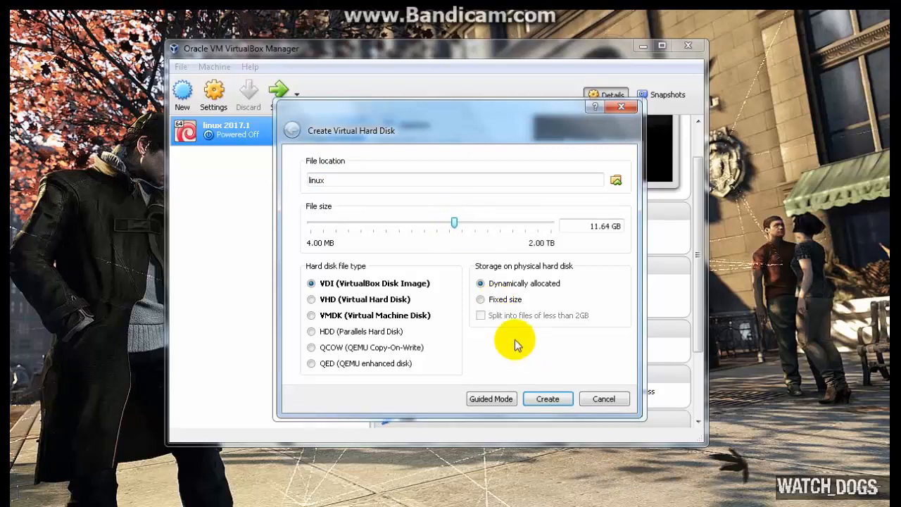
{"action": "left_click", "coordinate": [548, 400]}
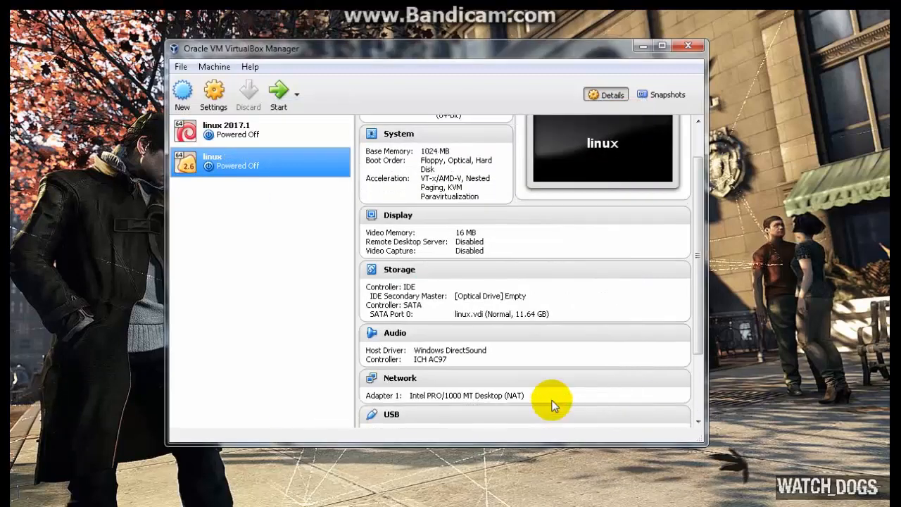
Step: Start the linux virtual machine with kali-linux-2017.1-amd64.iso from Local Disk (C:) as its start-up disk
{"action": "left_click", "coordinate": [278, 88]}
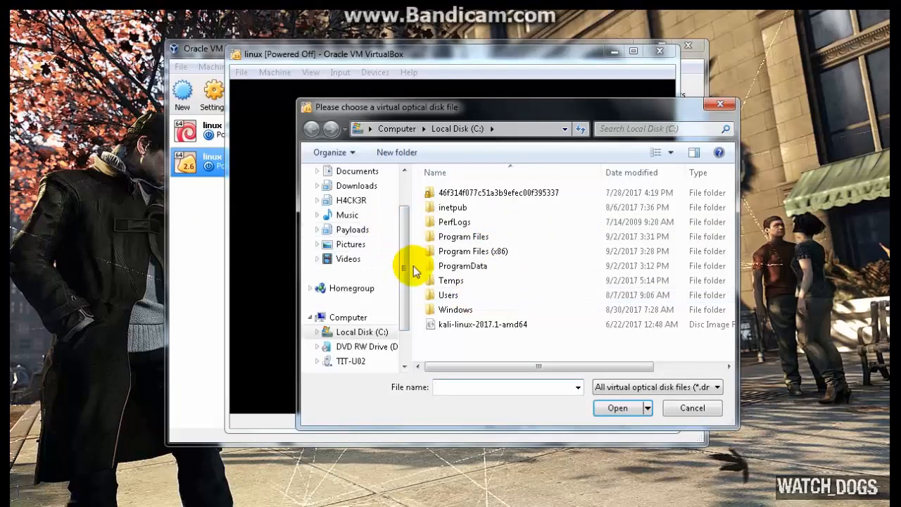
{"action": "left_click", "coordinate": [461, 325]}
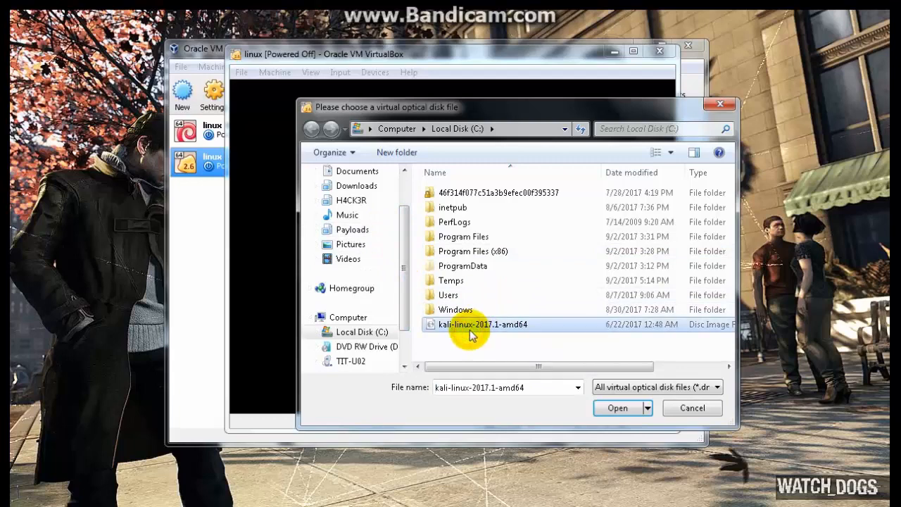
{"action": "left_click", "coordinate": [618, 410]}
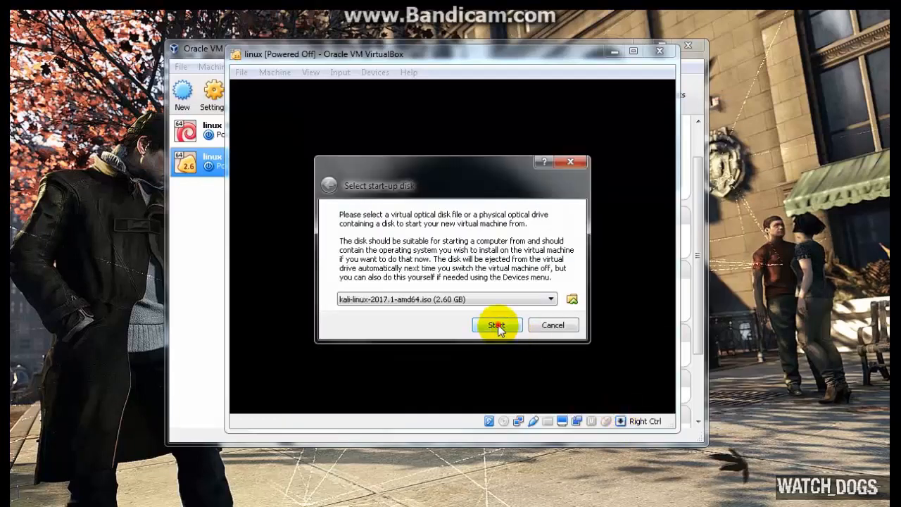
{"action": "left_click", "coordinate": [497, 325]}
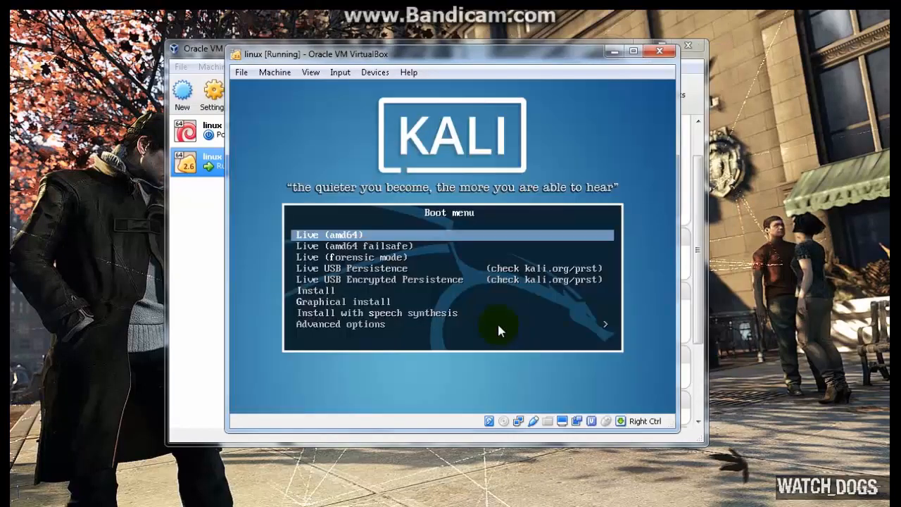
Step: Launch the Graphical install option from the Kali boot menu
{"action": "key", "text": "Down"}
{"action": "key", "text": "Down"}
{"action": "key", "text": "Down"}
{"action": "key", "text": "Down"}
{"action": "key", "text": "Down"}
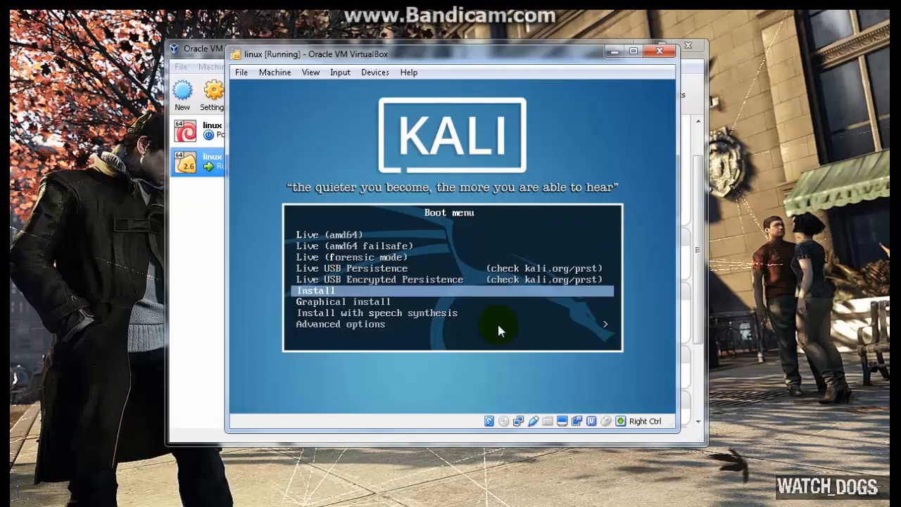
{"action": "key", "text": "Down"}
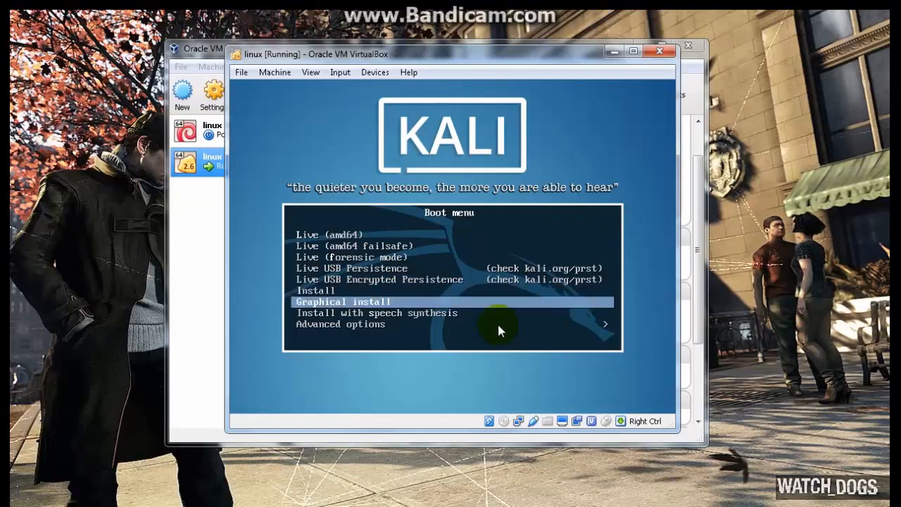
{"action": "key", "text": "Return"}
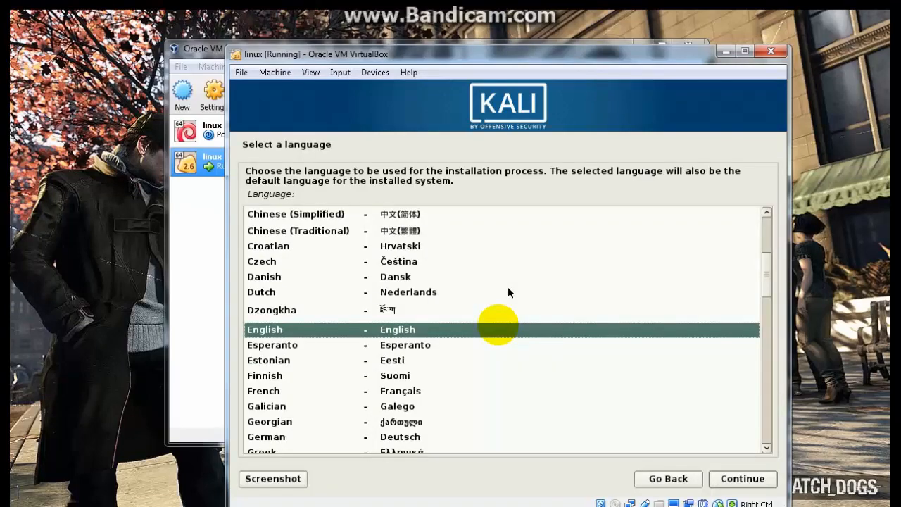
Step: Choose English as the installation language and American English as the keymap
{"action": "key", "text": "Return"}
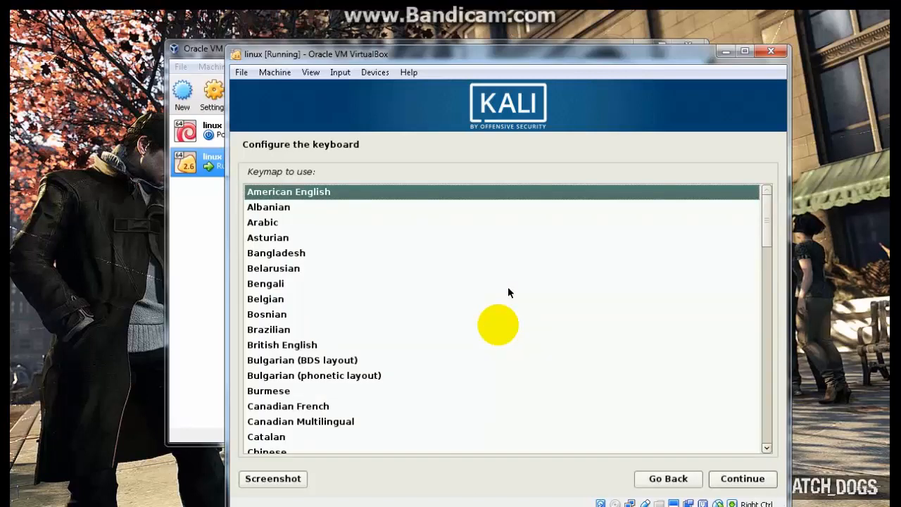
{"action": "key", "text": "Down"}
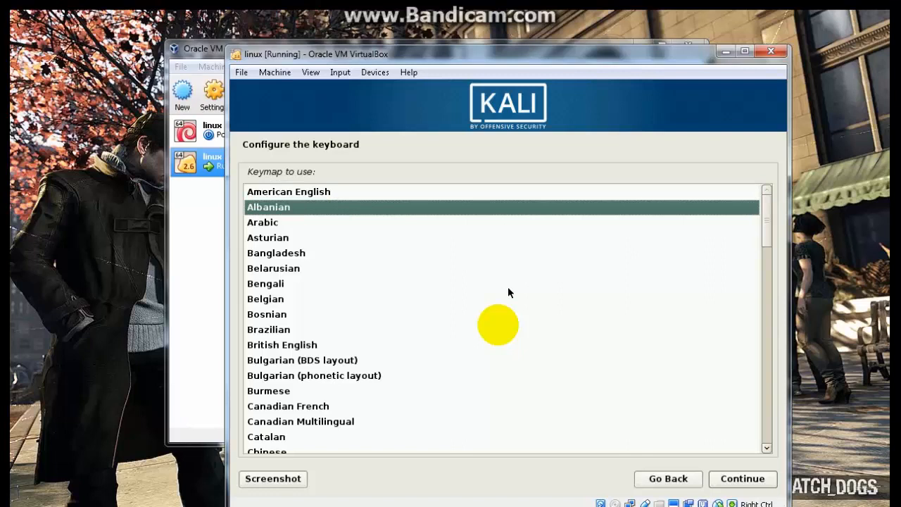
{"action": "key", "text": "Up"}
{"action": "key", "text": "Return"}
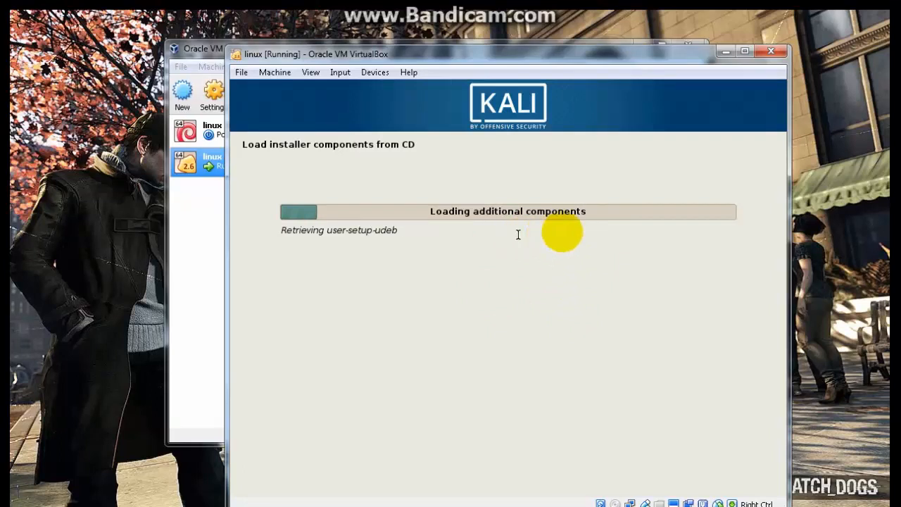
{"action": "left_click", "coordinate": [771, 52]}
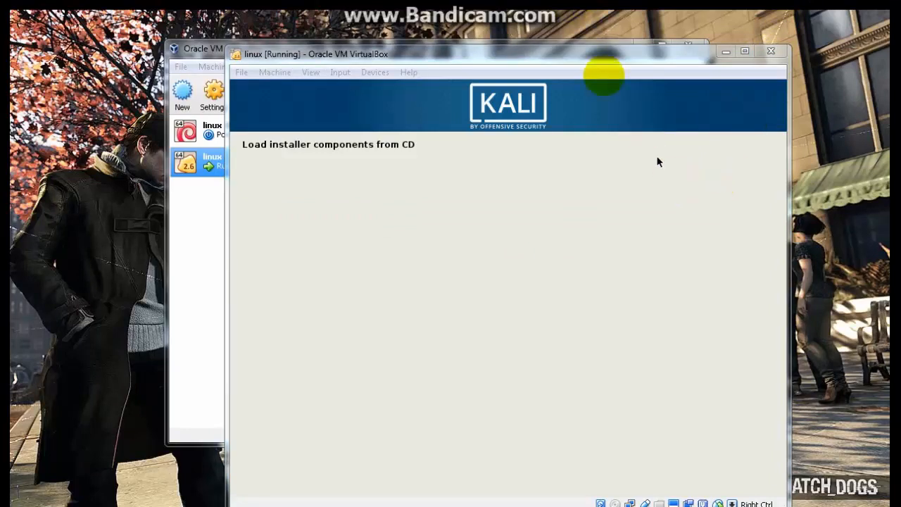
{"action": "left_click", "coordinate": [619, 56]}
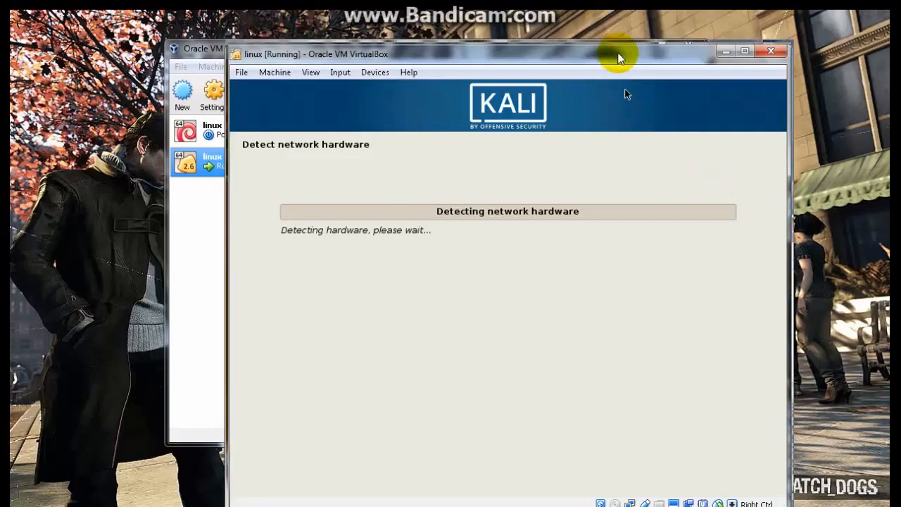
Step: Complete the network configuration with blank name servers, the hostname kali and a blank domain name
{"action": "left_click_drag", "start_coordinate": [618, 55], "coordinate": [619, 49]}
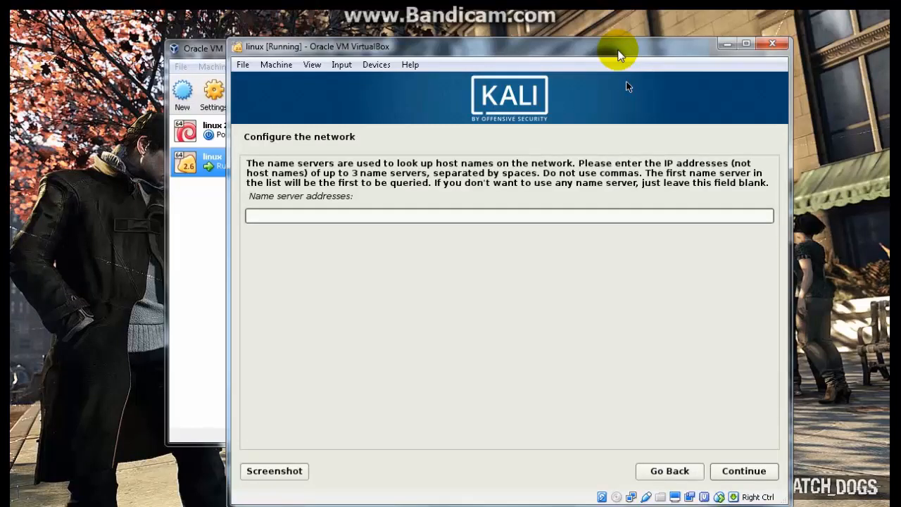
{"action": "left_click", "coordinate": [760, 472]}
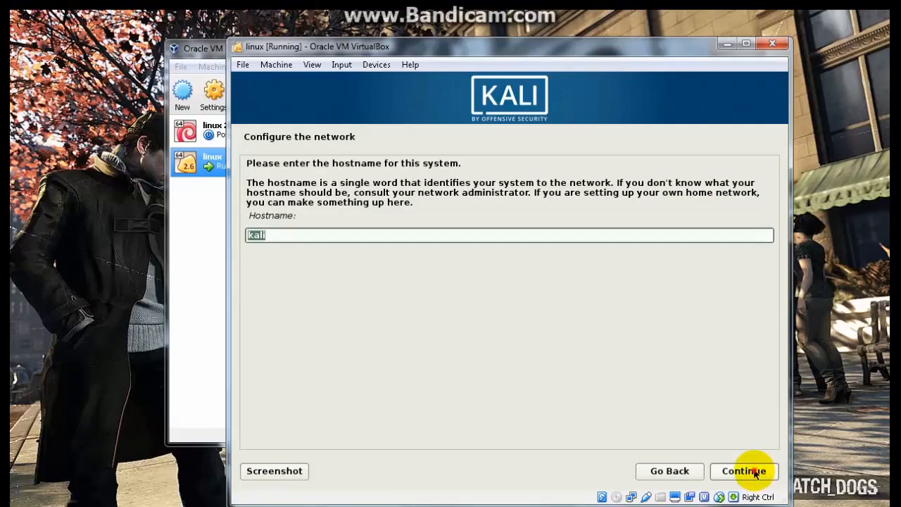
{"action": "left_click", "coordinate": [755, 472]}
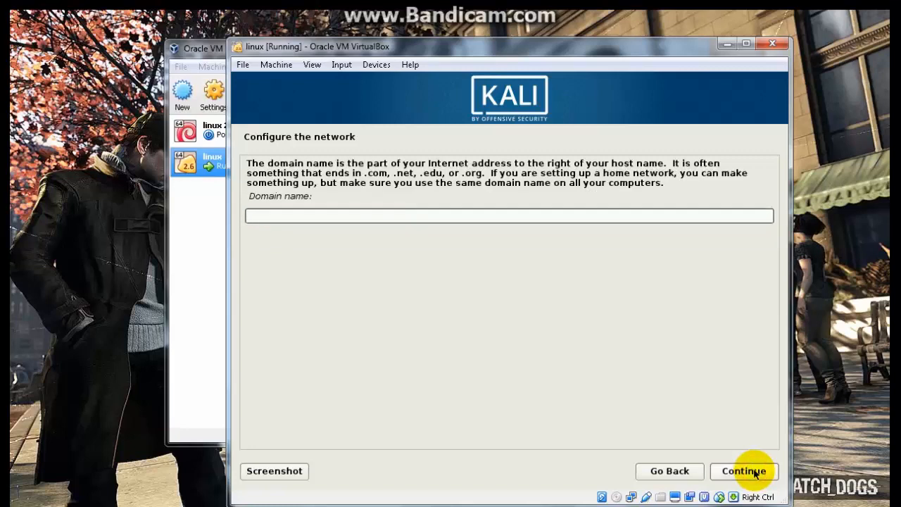
{"action": "left_click", "coordinate": [754, 472]}
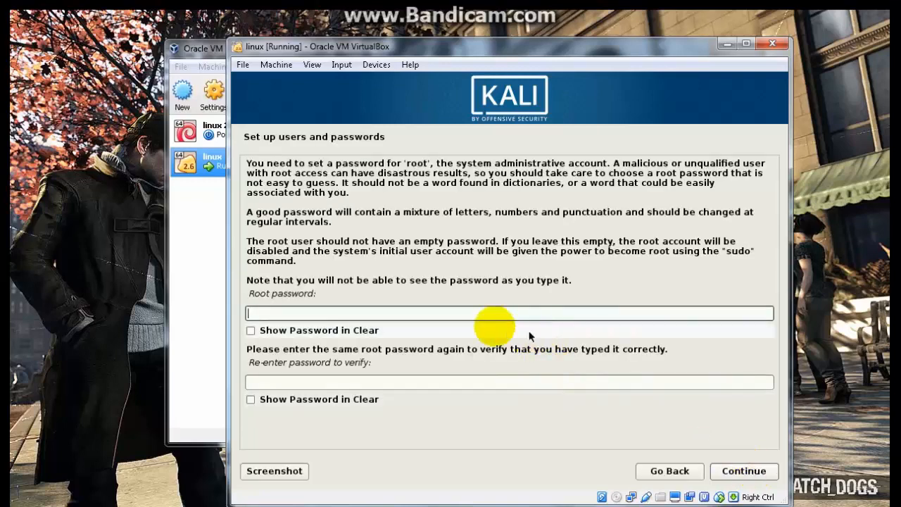
Step: Enter and verify the root password, and choose Eastern as the time zone
{"action": "left_click", "coordinate": [485, 314]}
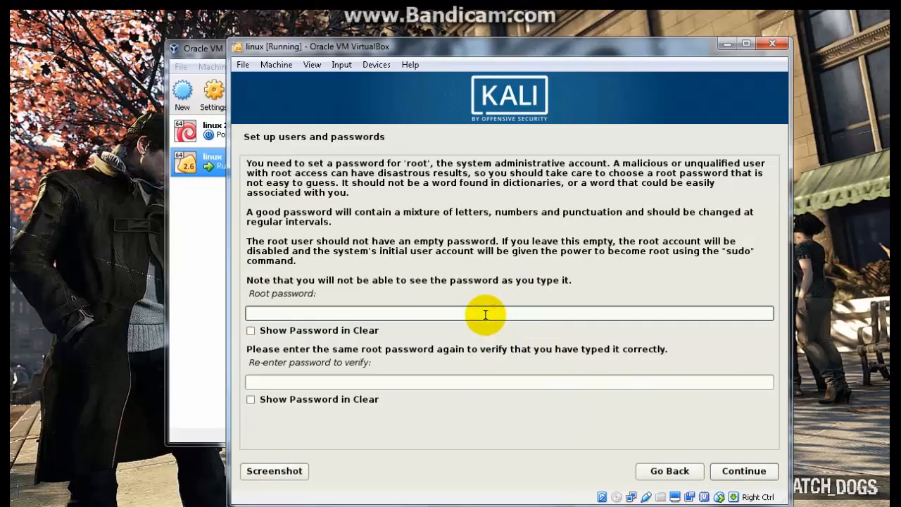
{"action": "type", "text": "●●●●"}
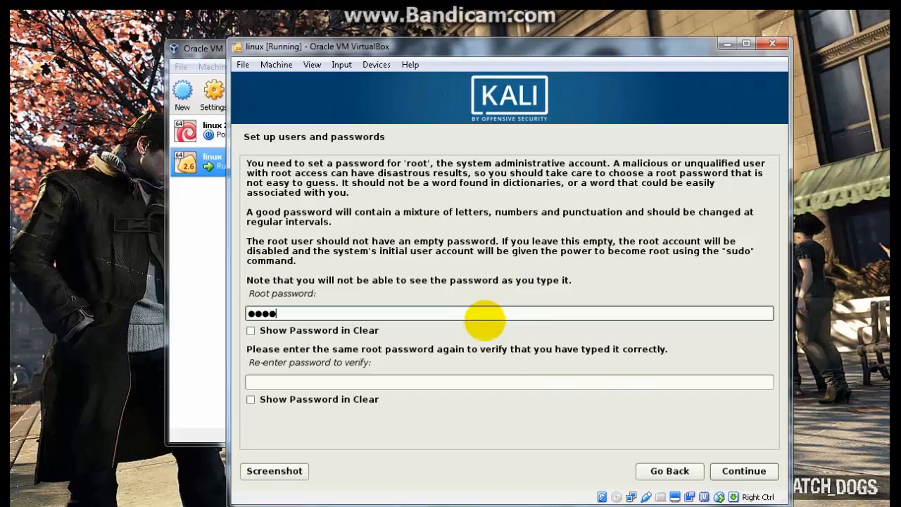
{"action": "left_click", "coordinate": [408, 384]}
{"action": "type", "text": "●●●●"}
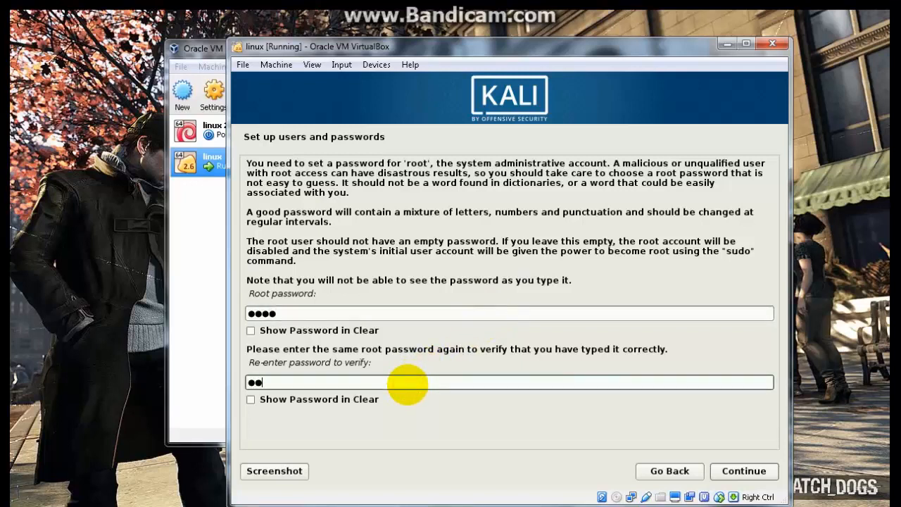
{"action": "key", "text": "Return"}
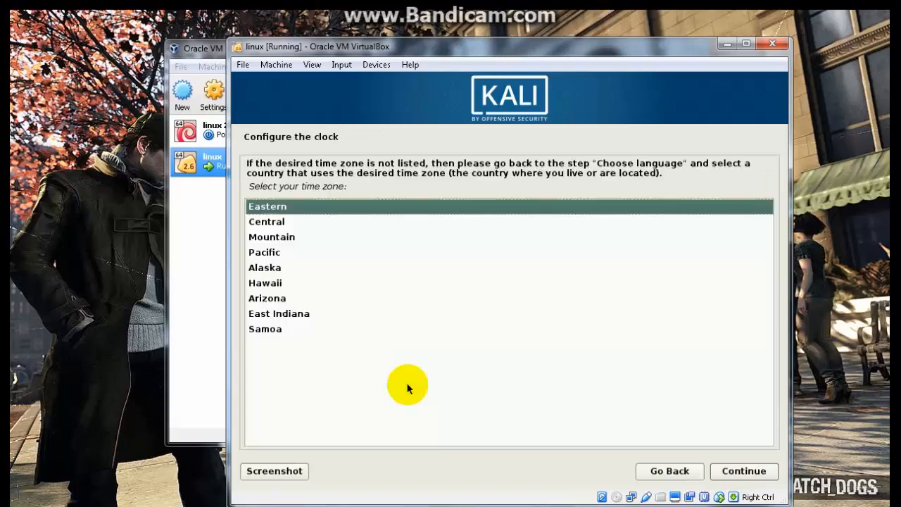
{"action": "key", "text": "Return"}
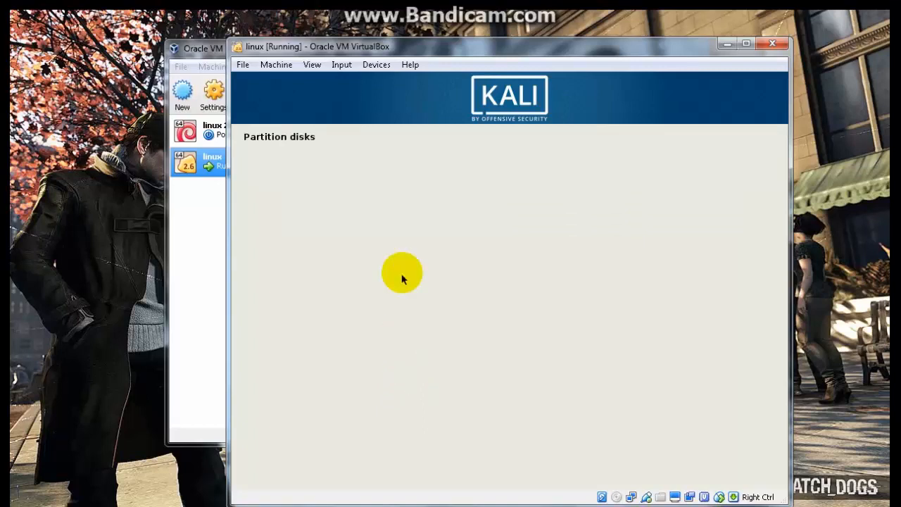
Step: Choose "Guided - use entire disk" partitioning on the SCSI1 (0,0,0) (sda) VBOX hard disk
{"action": "left_click_drag", "start_coordinate": [407, 51], "coordinate": [343, 58]}
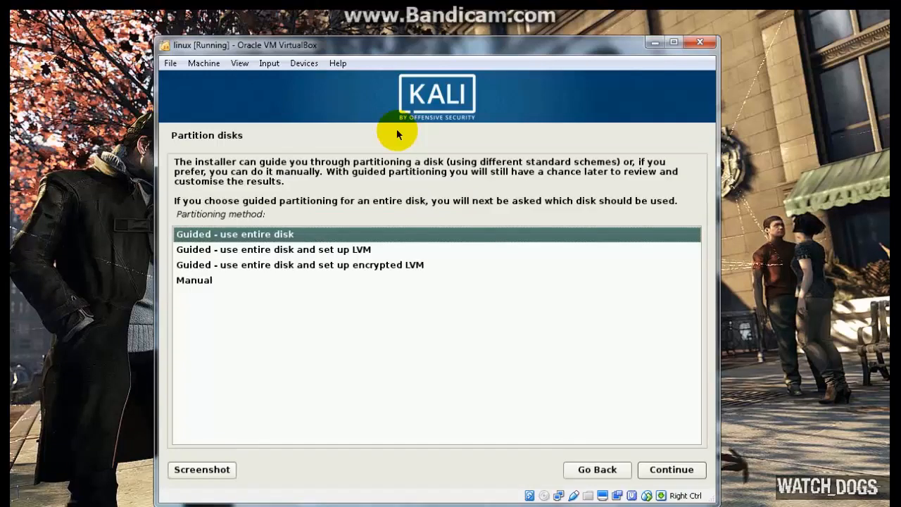
{"action": "double_click", "coordinate": [284, 235]}
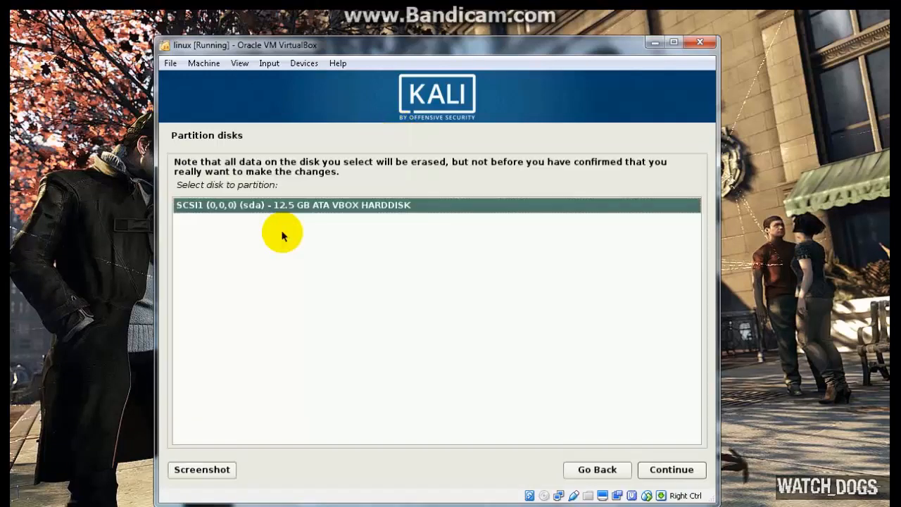
{"action": "key", "text": "Return"}
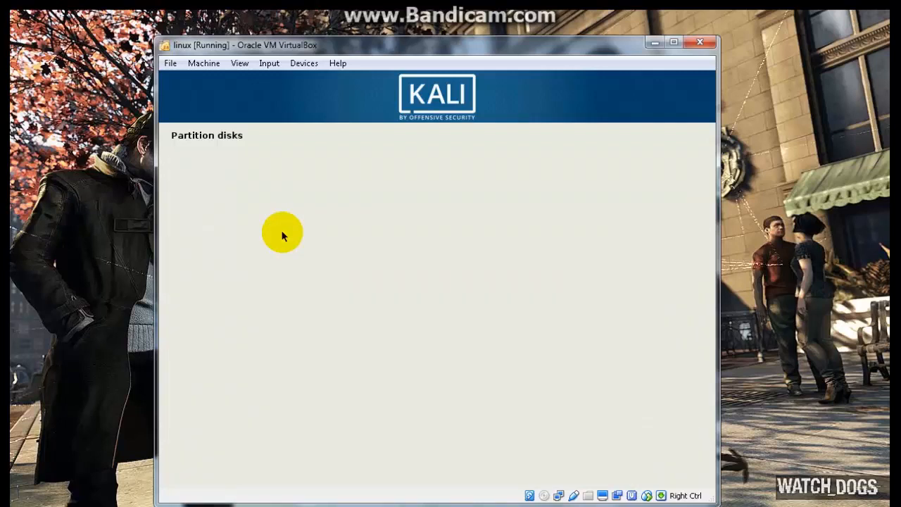
Step: Apply the partitioning scheme "All files in one partition (recommended for new users)" to the sda disk
{"action": "key", "text": "Down"}
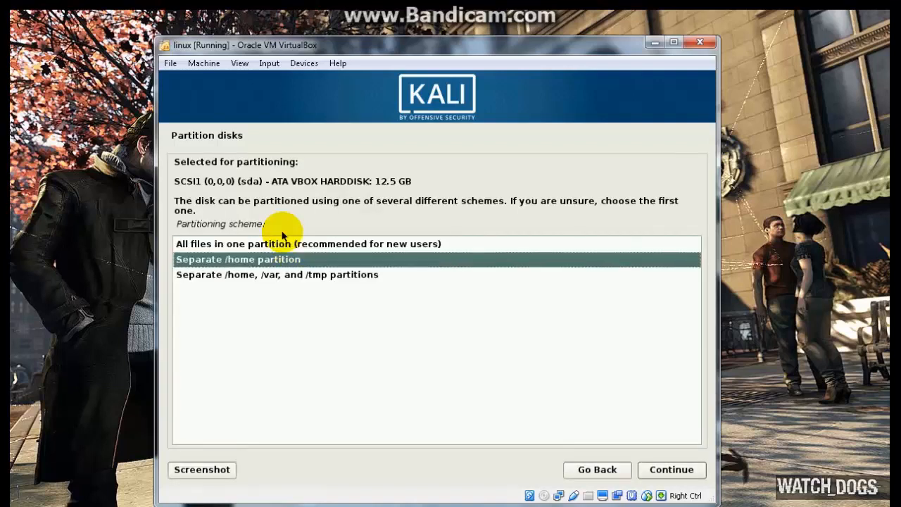
{"action": "key", "text": "Up"}
{"action": "key", "text": "Down"}
{"action": "key", "text": "Up"}
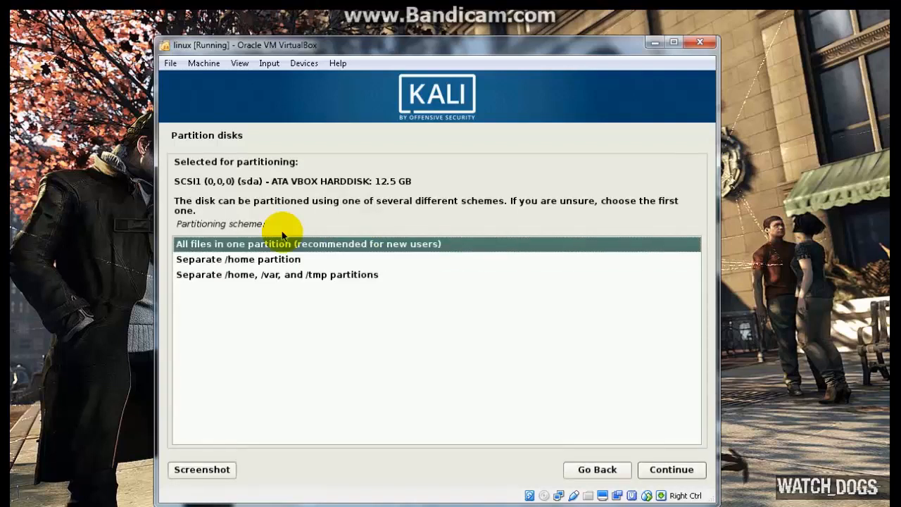
{"action": "key", "text": "Down"}
{"action": "key", "text": "Up"}
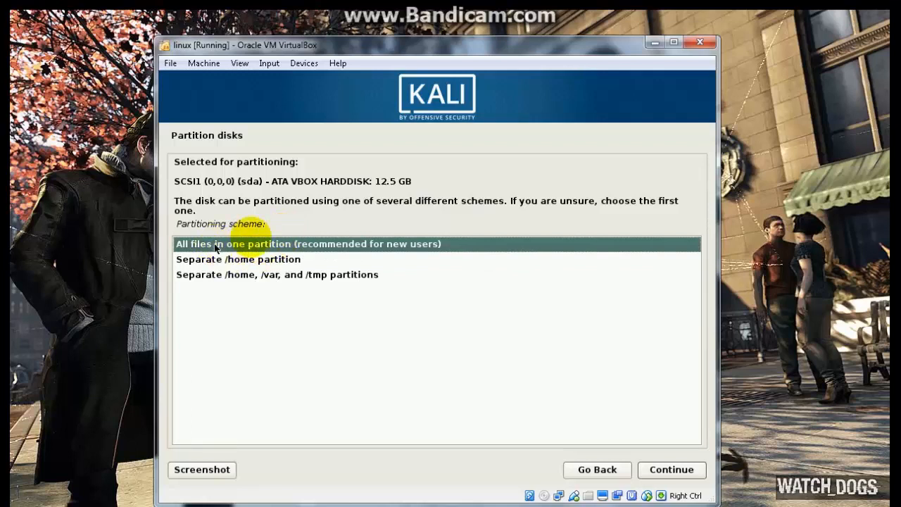
{"action": "key", "text": "Return"}
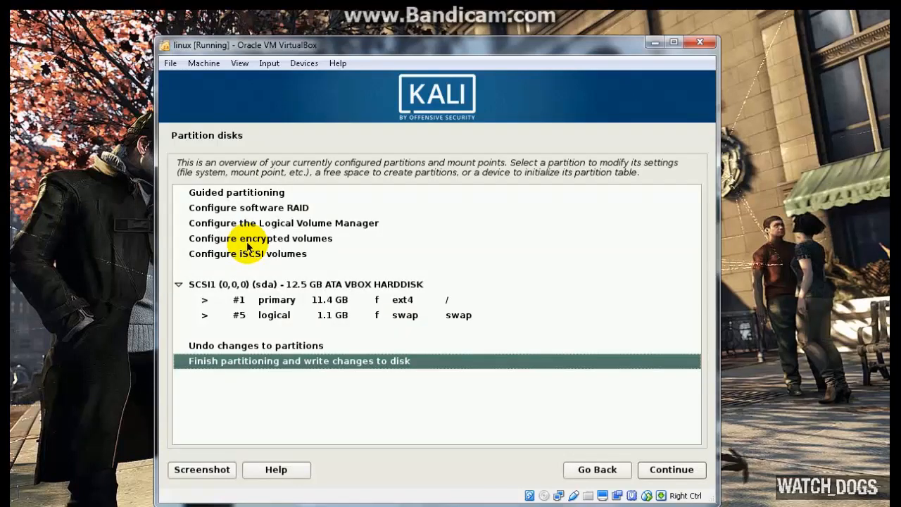
Step: Finish partitioning and confirm writing the partition changes to the sda disk
{"action": "key", "text": "Return"}
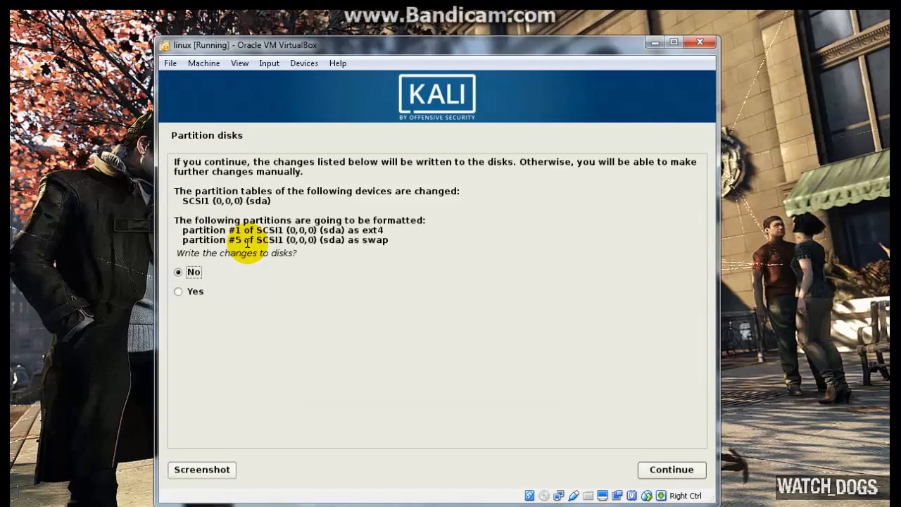
{"action": "key", "text": "Down"}
{"action": "key", "text": "Up"}
{"action": "key", "text": "Down"}
{"action": "key", "text": "Return"}
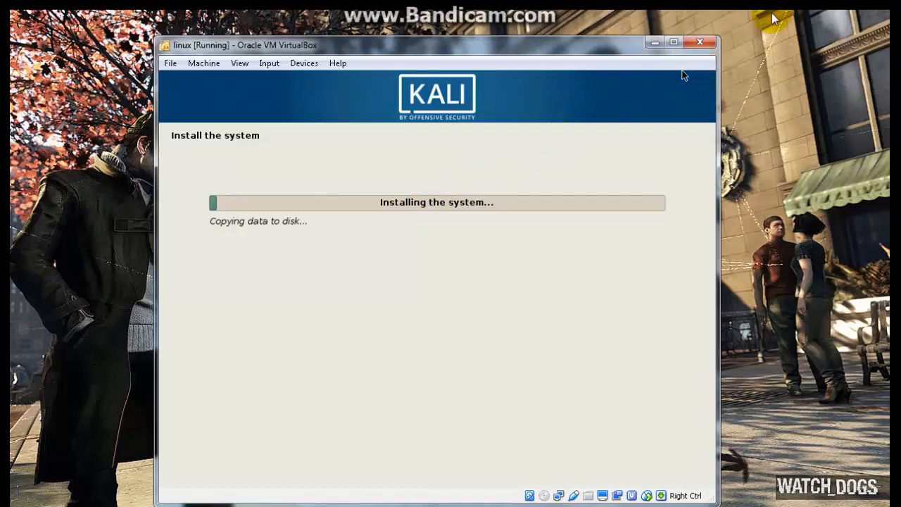
{"action": "left_click", "coordinate": [729, 51]}
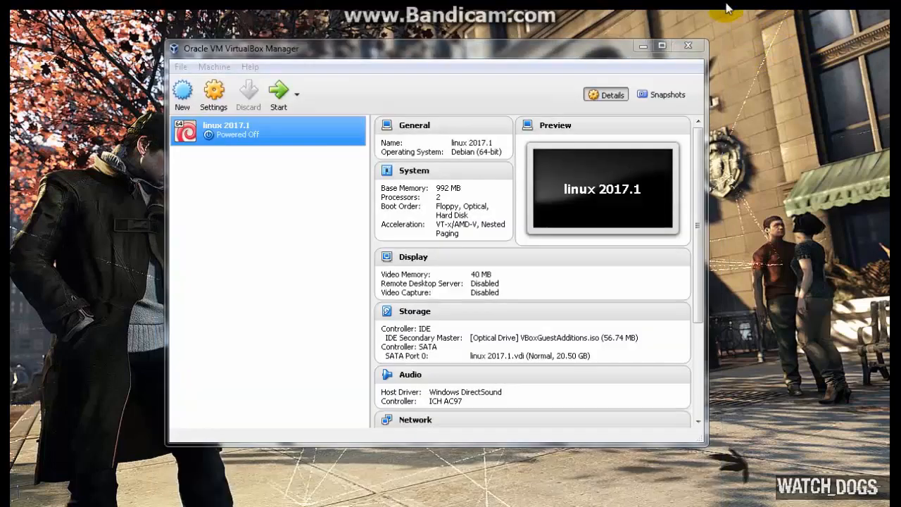
{"action": "left_click", "coordinate": [382, 63]}
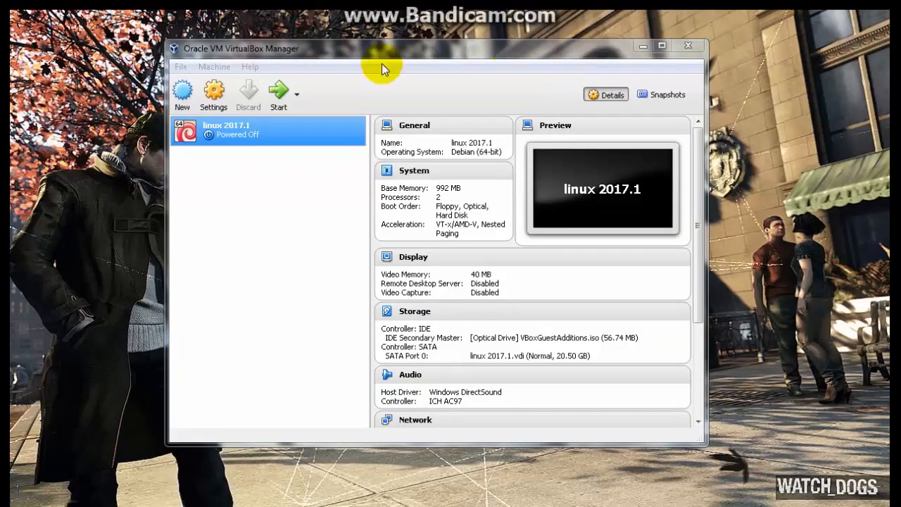
Step: Try to start the linux 2017.1 virtual machine and boot its Kali GNU/Linux entry, and dismiss the application error
{"action": "left_click", "coordinate": [278, 98]}
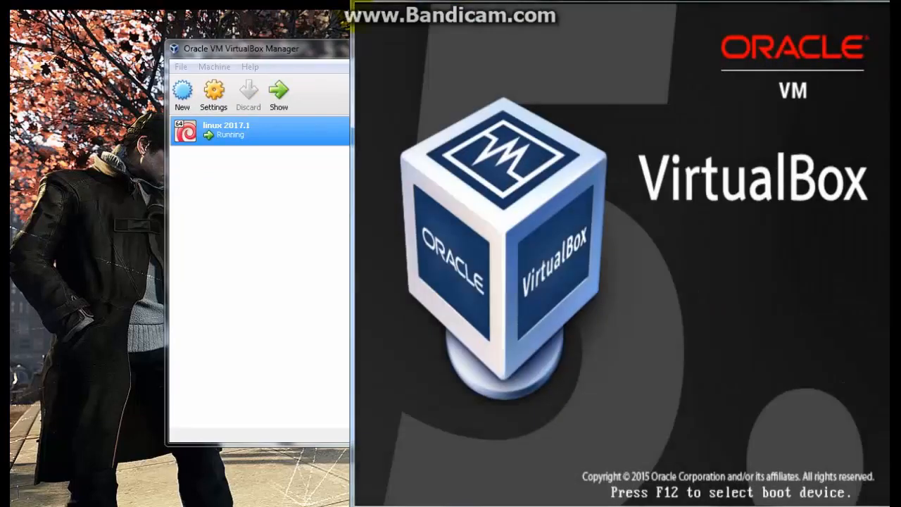
{"action": "left_click_drag", "start_coordinate": [352, 17], "coordinate": [279, 60]}
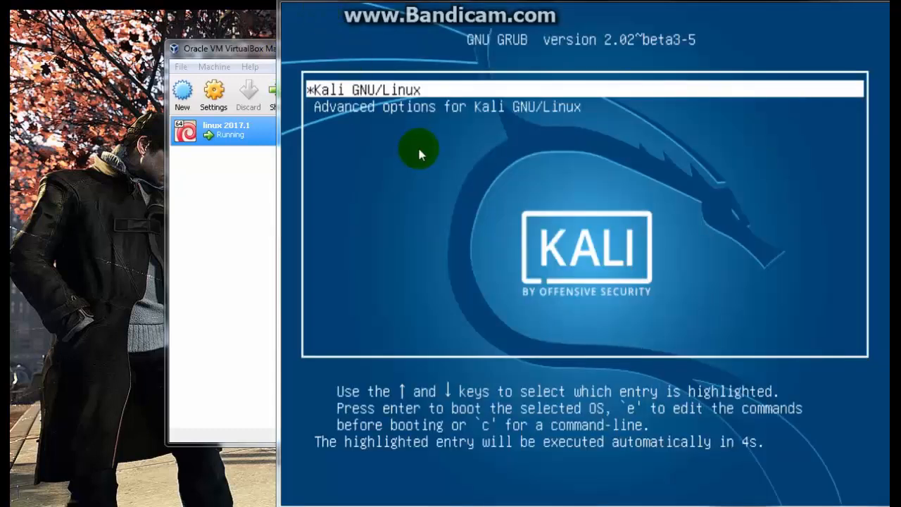
{"action": "left_click", "coordinate": [418, 145]}
{"action": "key", "text": "Return"}
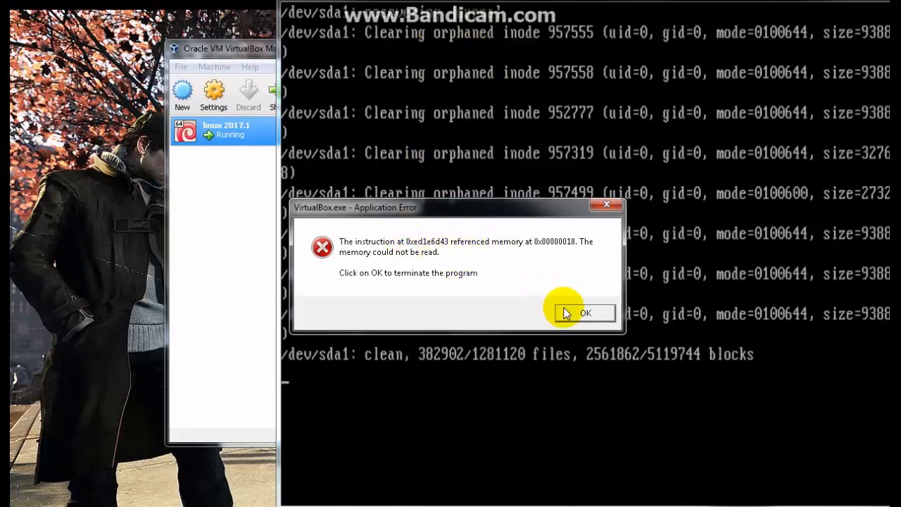
{"action": "left_click", "coordinate": [584, 312]}
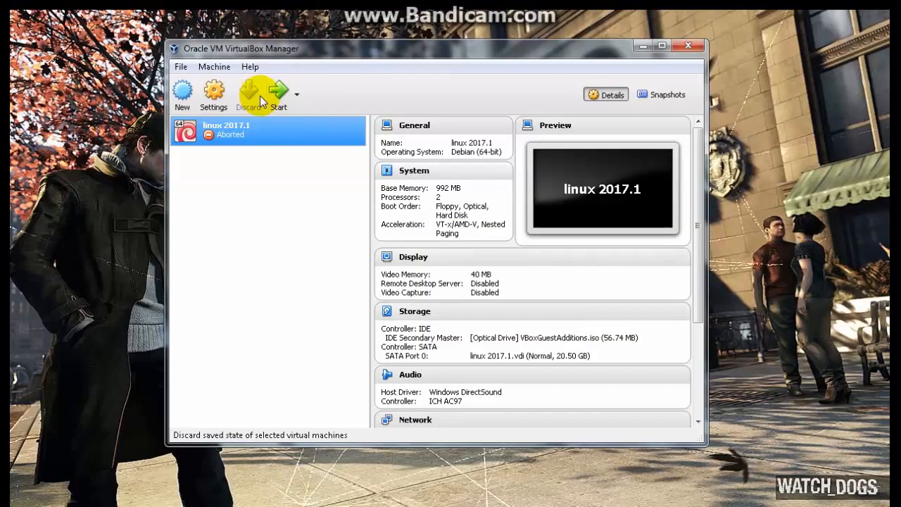
Step: Start the aborted linux 2017.1 virtual machine again and boot the Kali GNU/Linux entry
{"action": "left_click", "coordinate": [276, 97]}
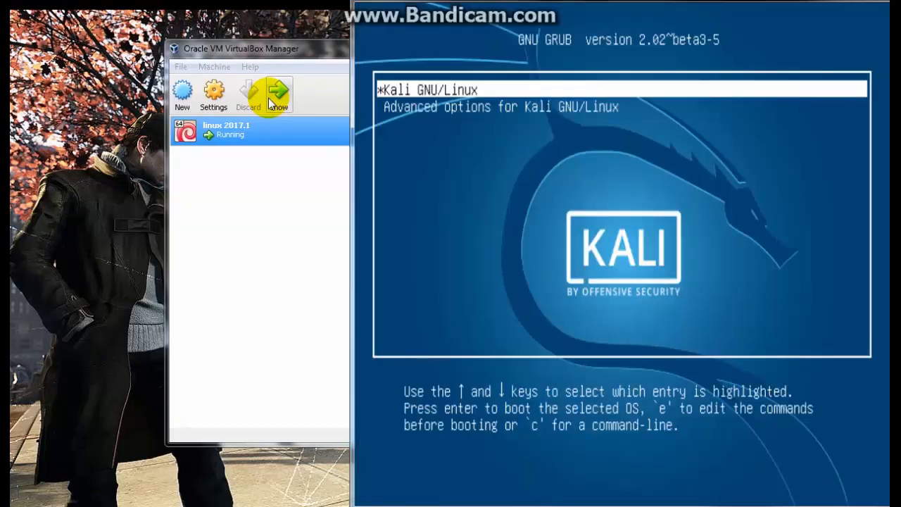
{"action": "key", "text": "Return"}
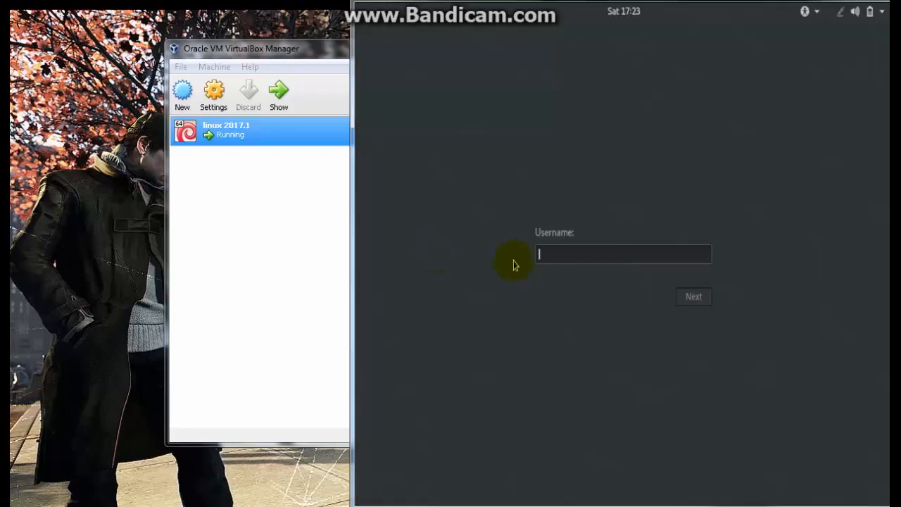
Step: Submit root as the username on the Kali login screen and go to the password field
{"action": "left_click", "coordinate": [572, 254]}
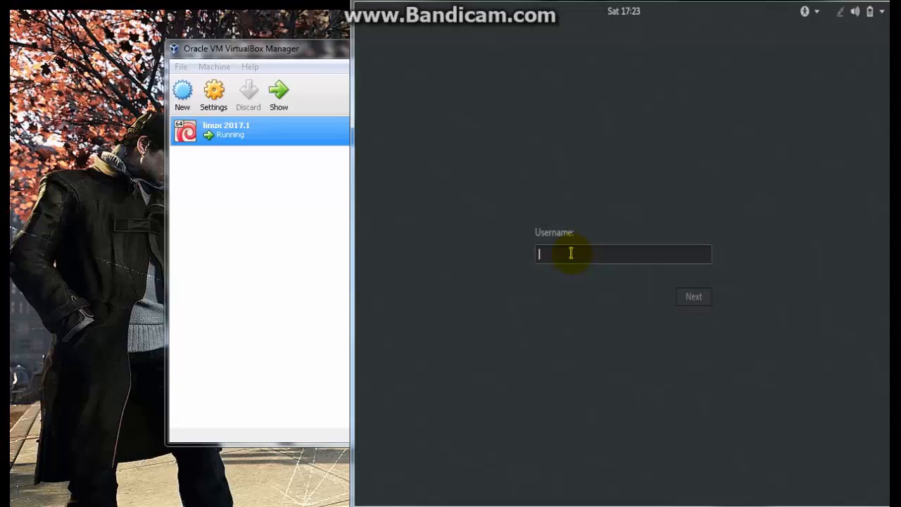
{"action": "type", "text": "root"}
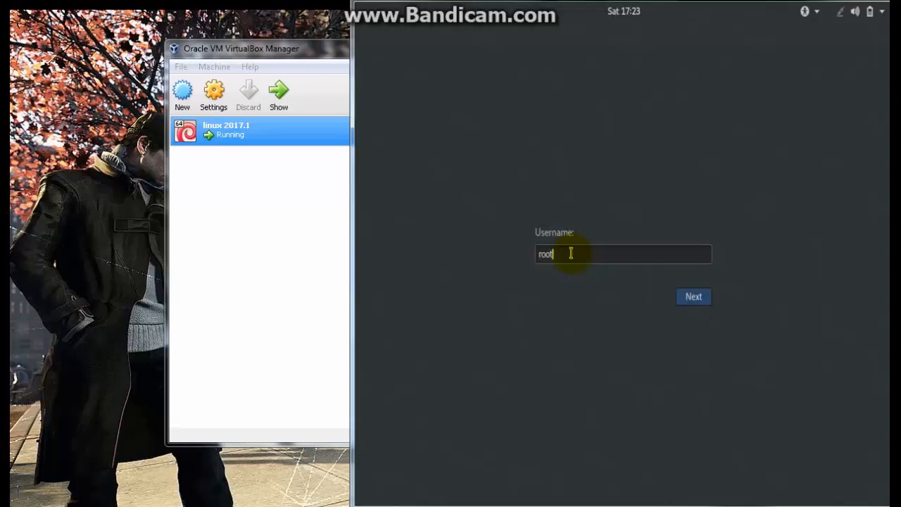
{"action": "key", "text": "Return"}
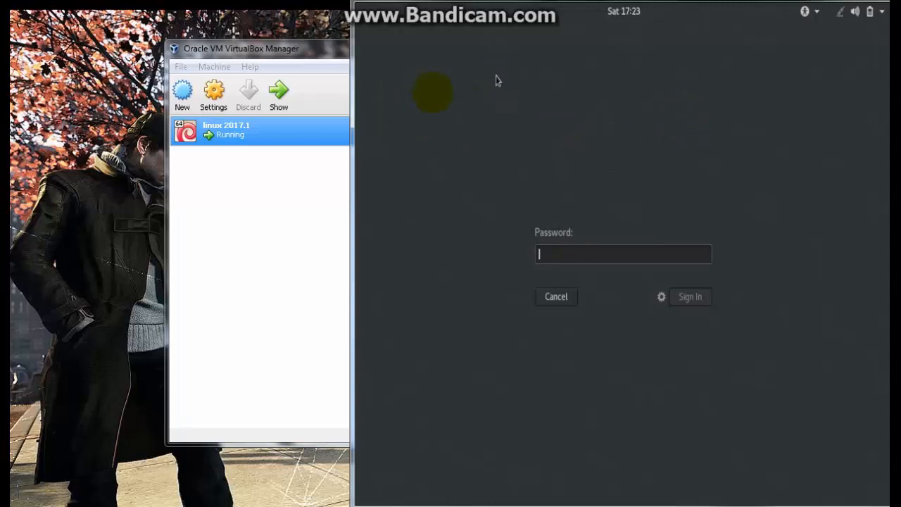
{"action": "left_click", "coordinate": [578, 253]}
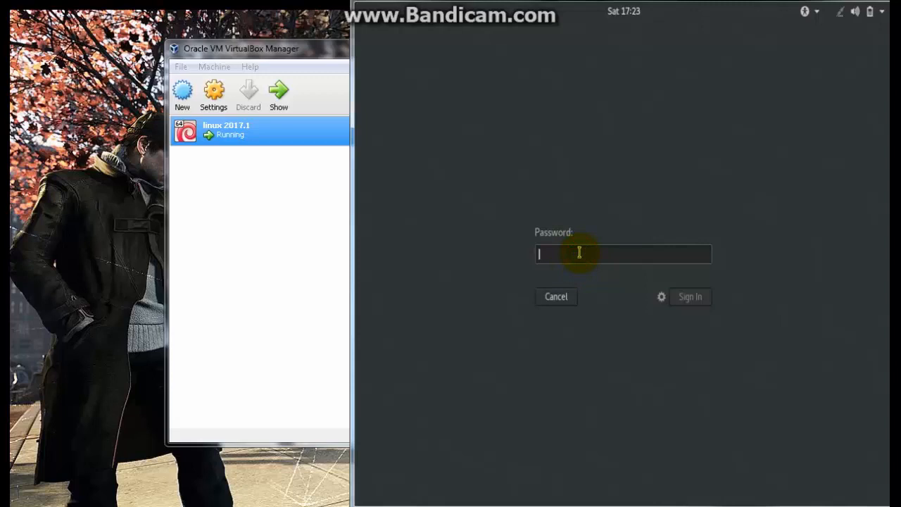